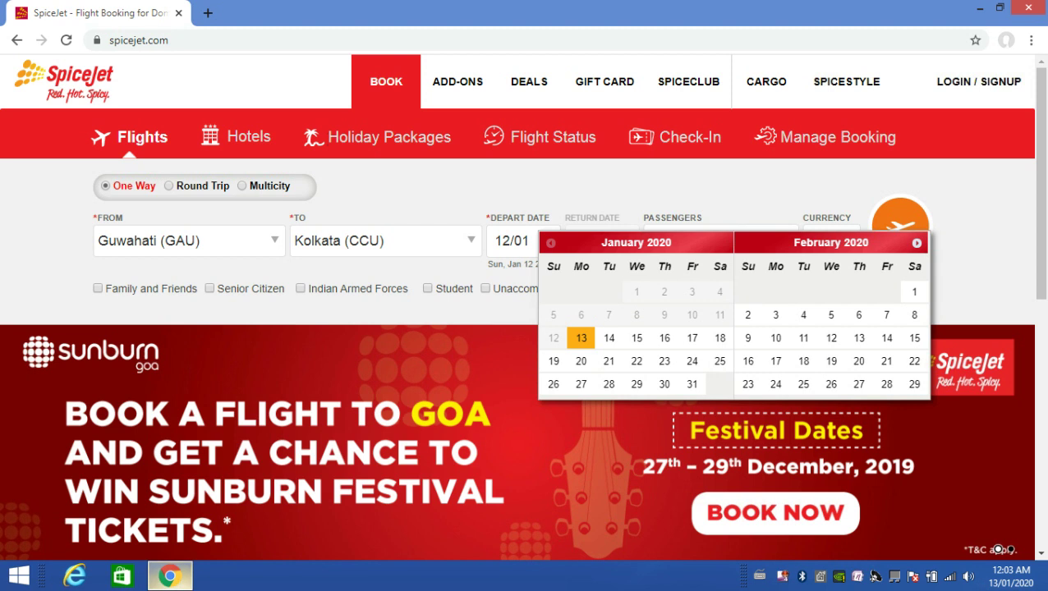
Keep Guwahati (GAU) as the origin and Kolkata (CCU) as the destination
mouse_move(169, 575)
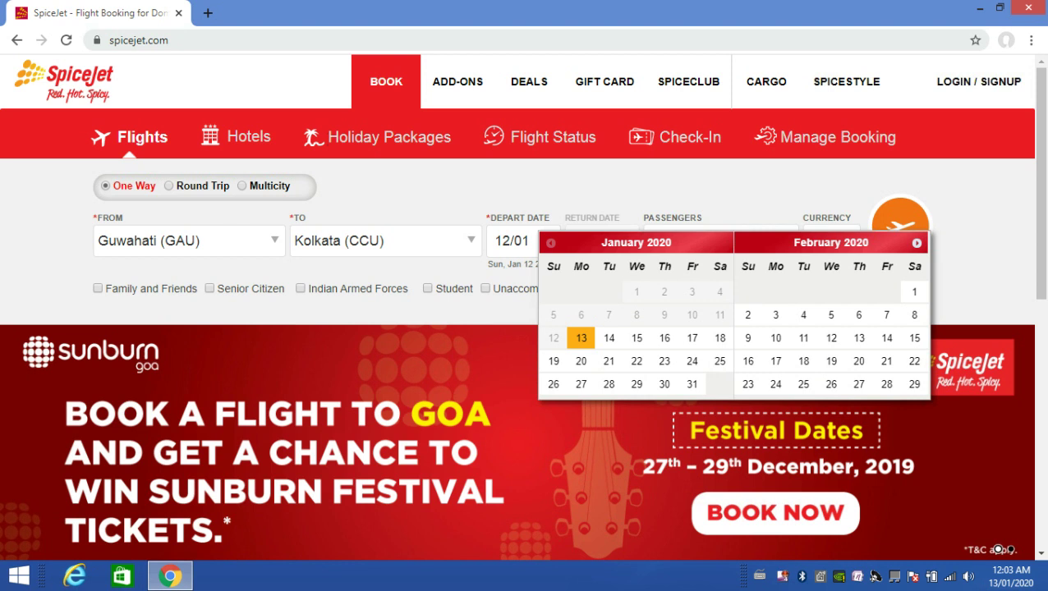
key("ctrl+l")
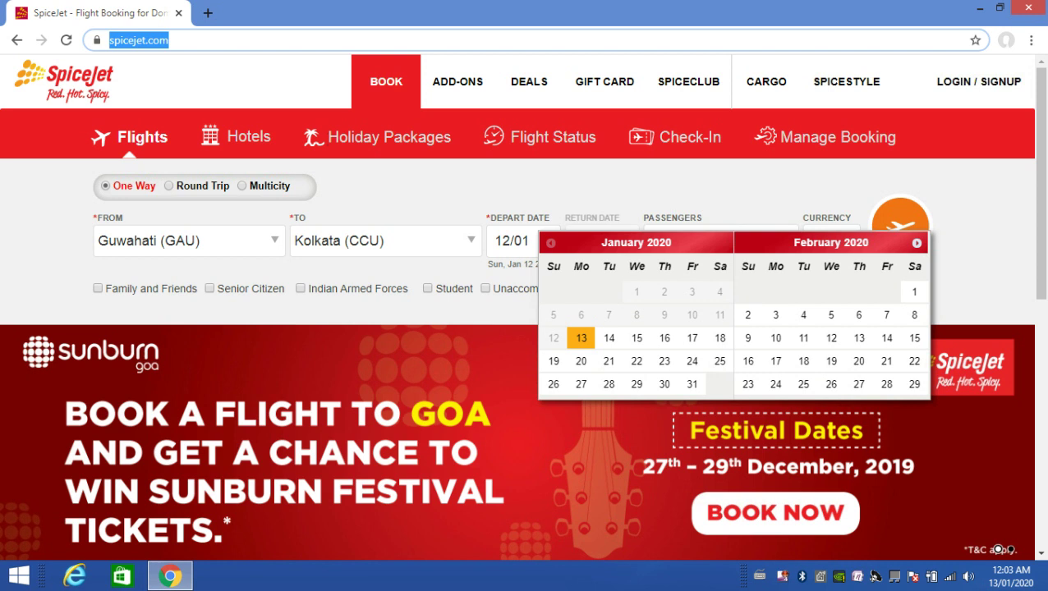
key("Return")
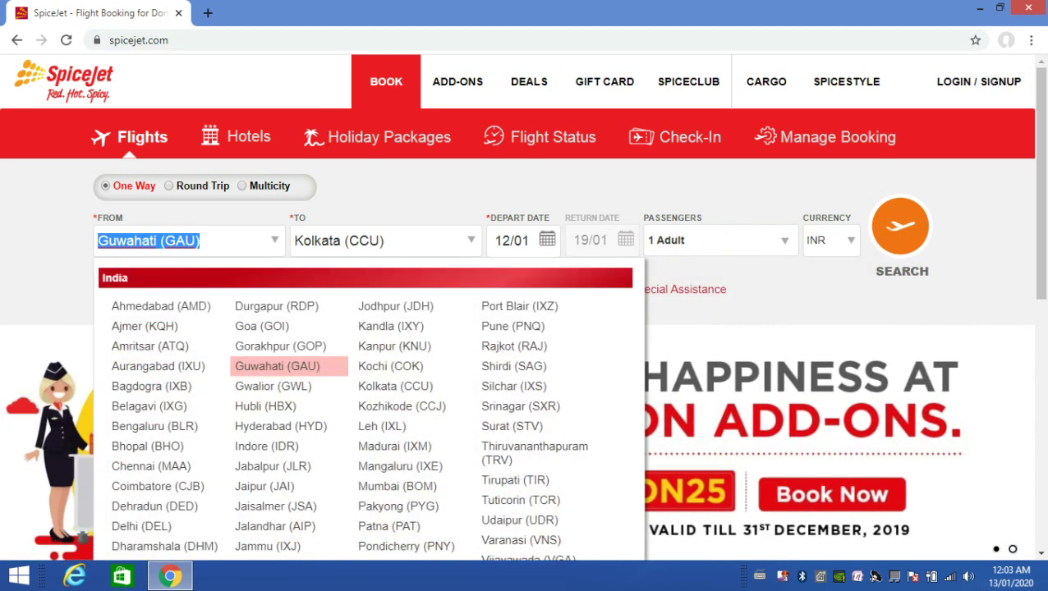
key("Tab")
key("Return")
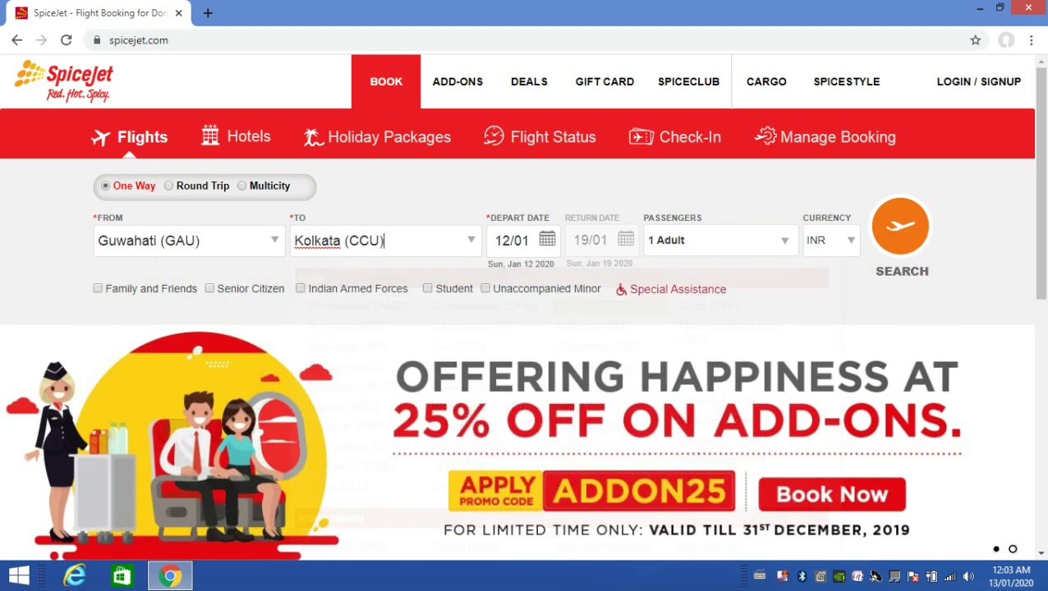
Set the departure date to 31 Jan and run the flight search
key("Tab")
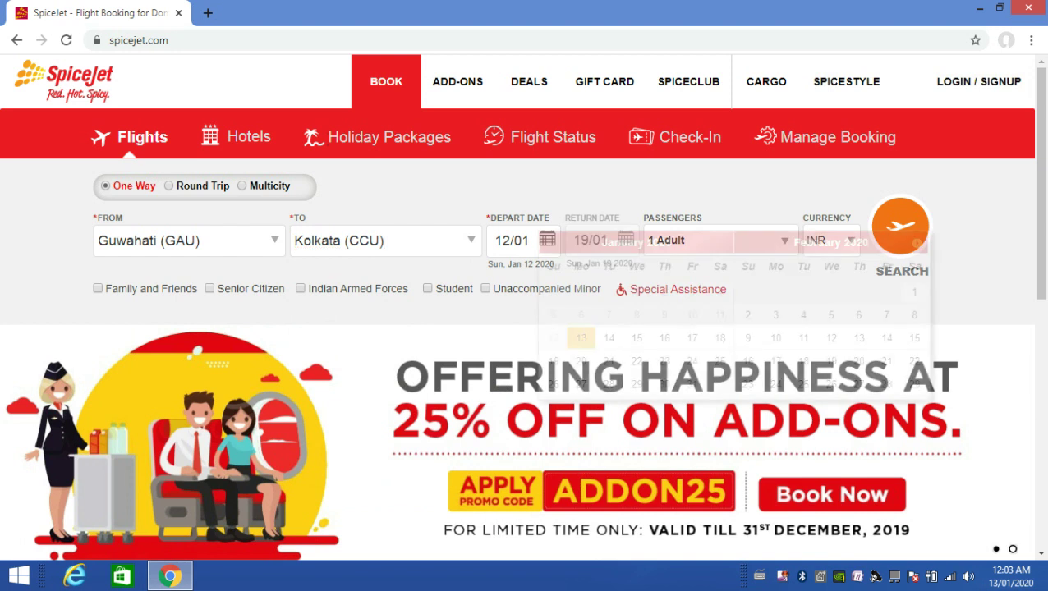
key("Right")
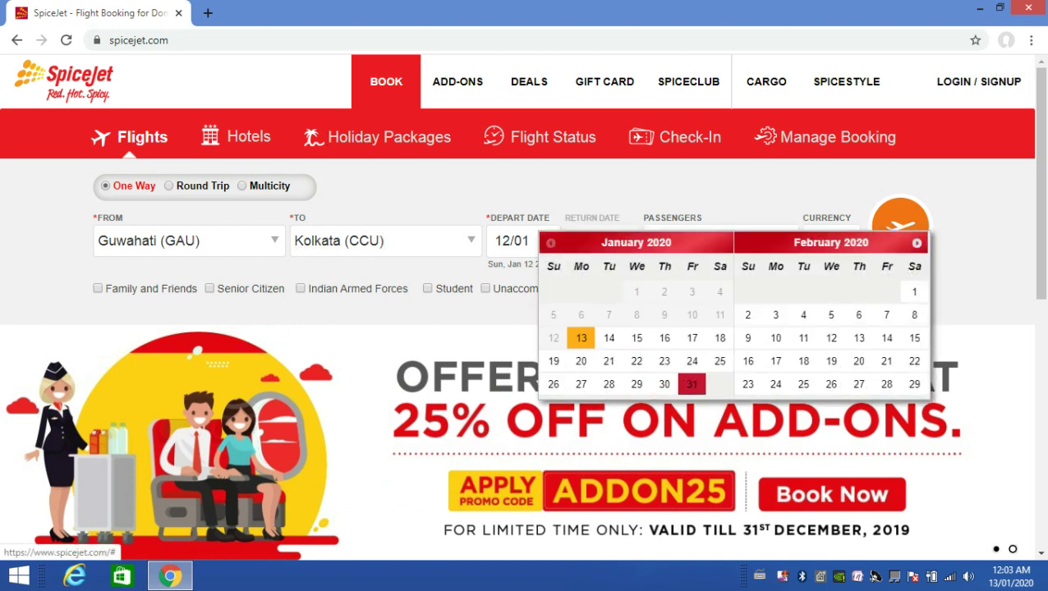
key("Return")
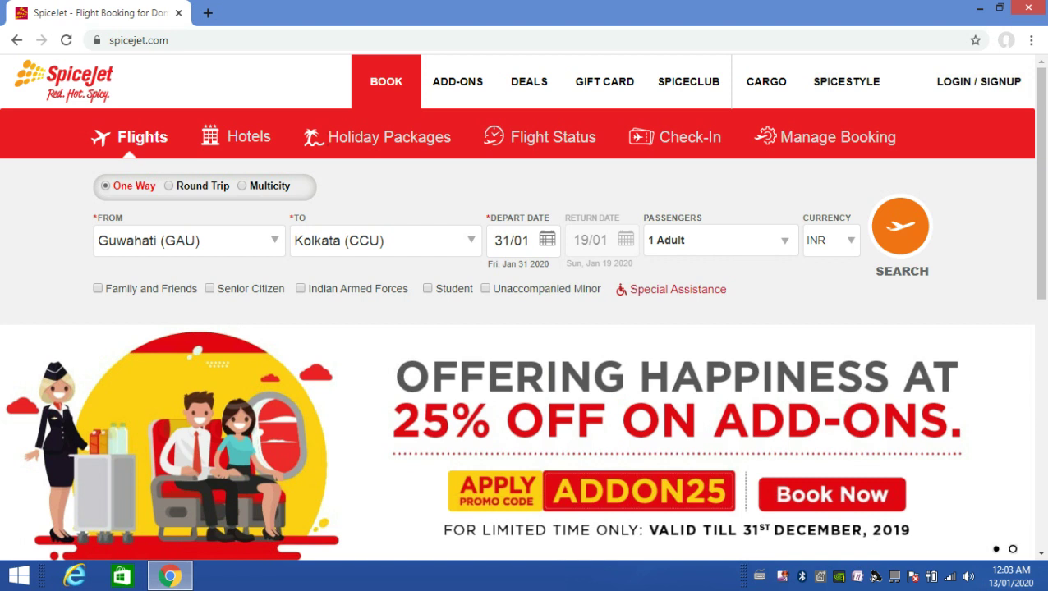
key("Return")
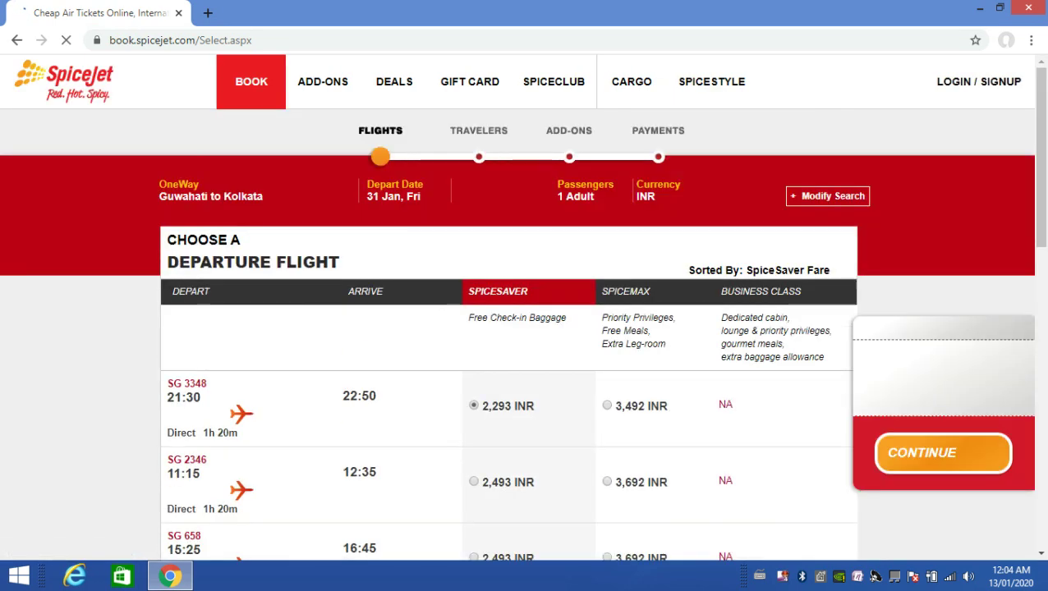
Pick the SG 2346 11:15 SpiceSaver fare at 2,493 INR from the Guwahati–Kolkata results
scroll(517, 328, "down", 1)
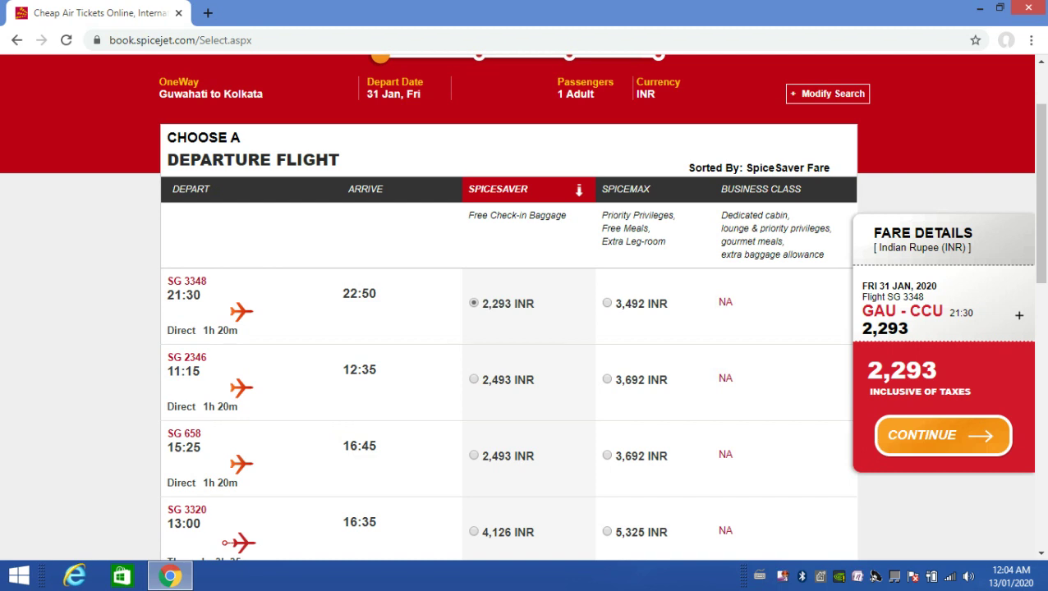
scroll(501, 345, "down", 2)
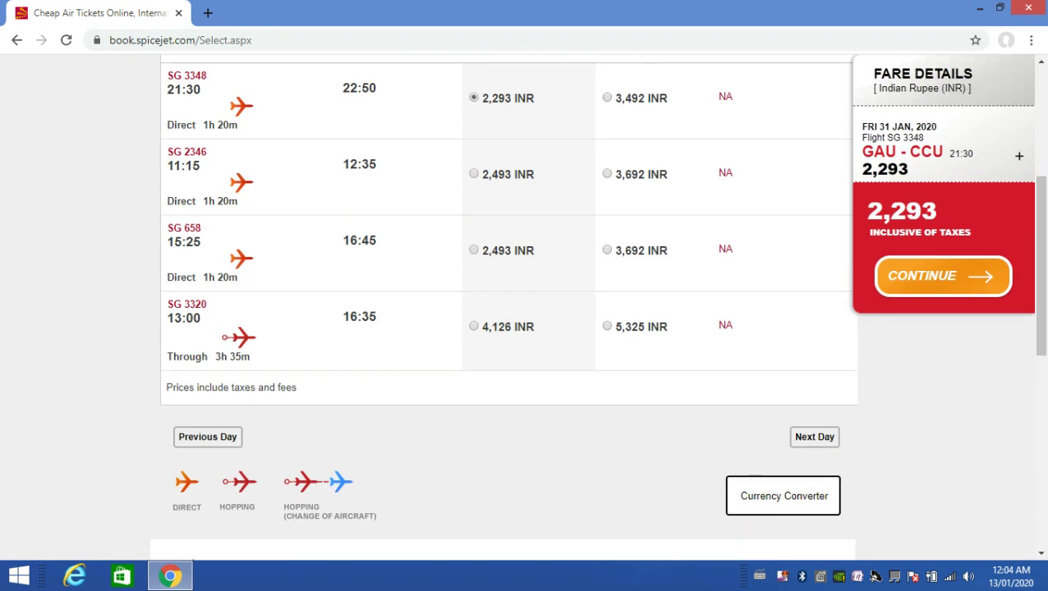
scroll(518, 328, "up", 1)
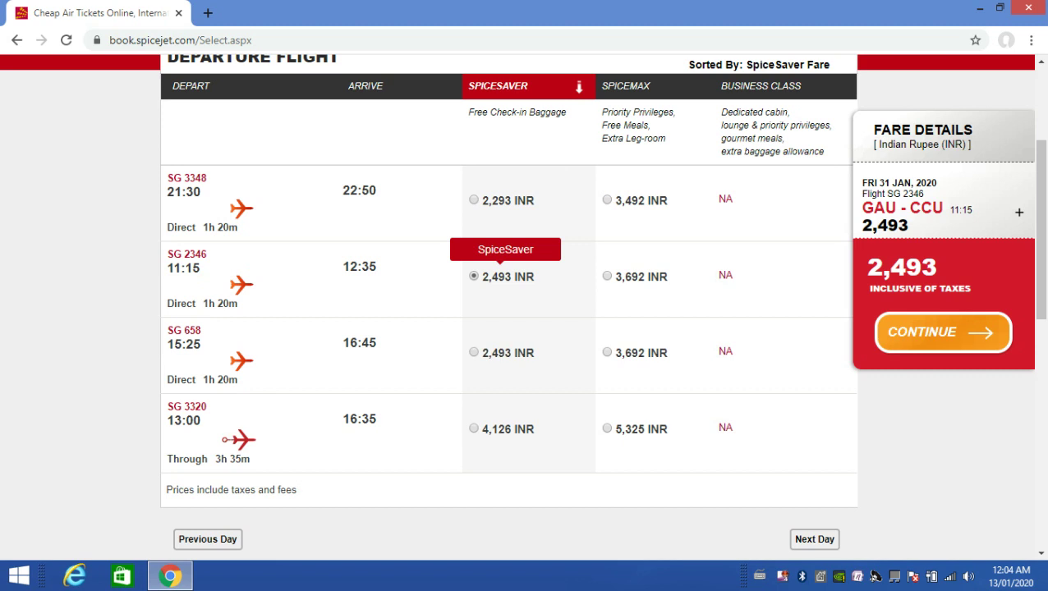
scroll(509, 303, "up", 1)
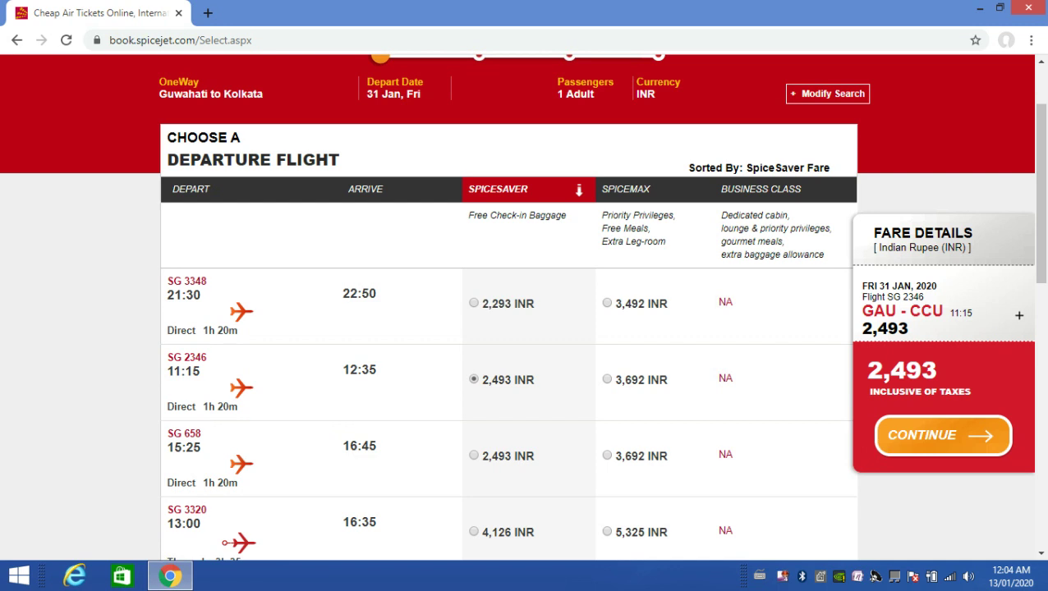
scroll(509, 329, "down", 1)
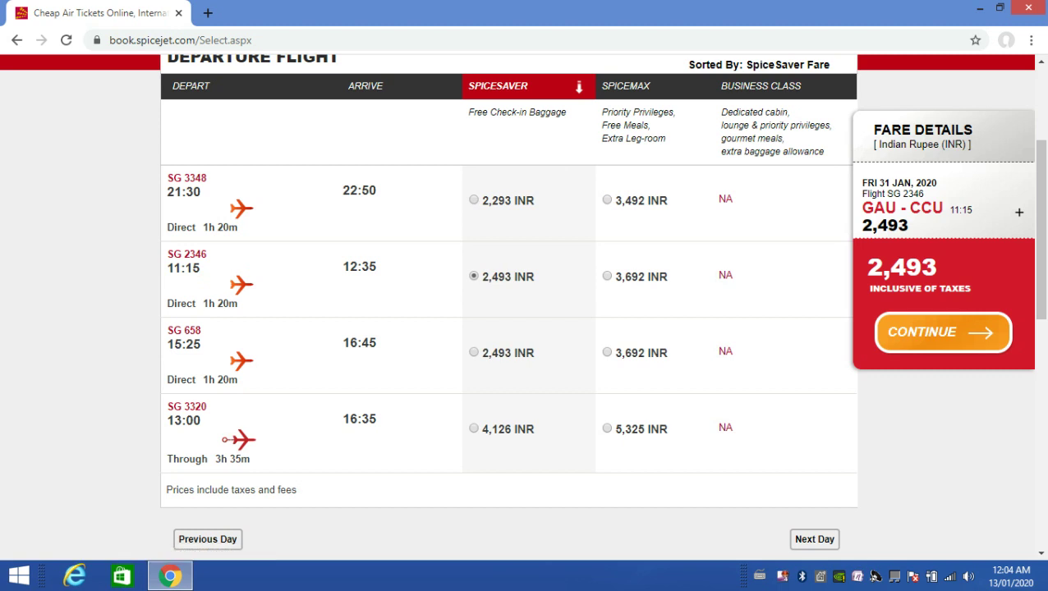
scroll(207, 539, "up", 2)
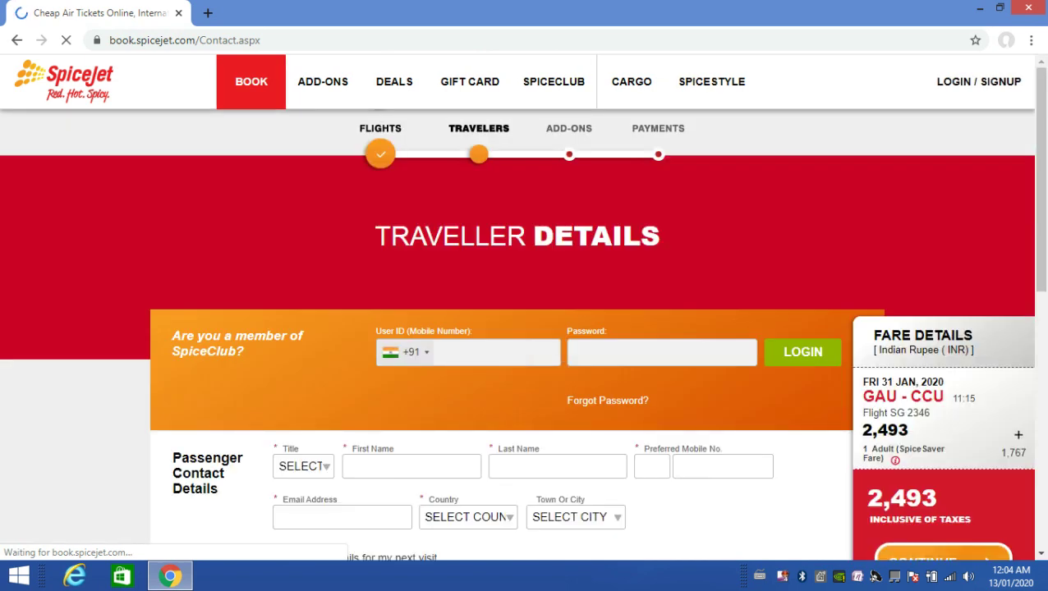
Enter the contact's first name and last name in the Passenger Contact Details
scroll(524, 306, "down", 1)
scroll(524, 306, "down", 3)
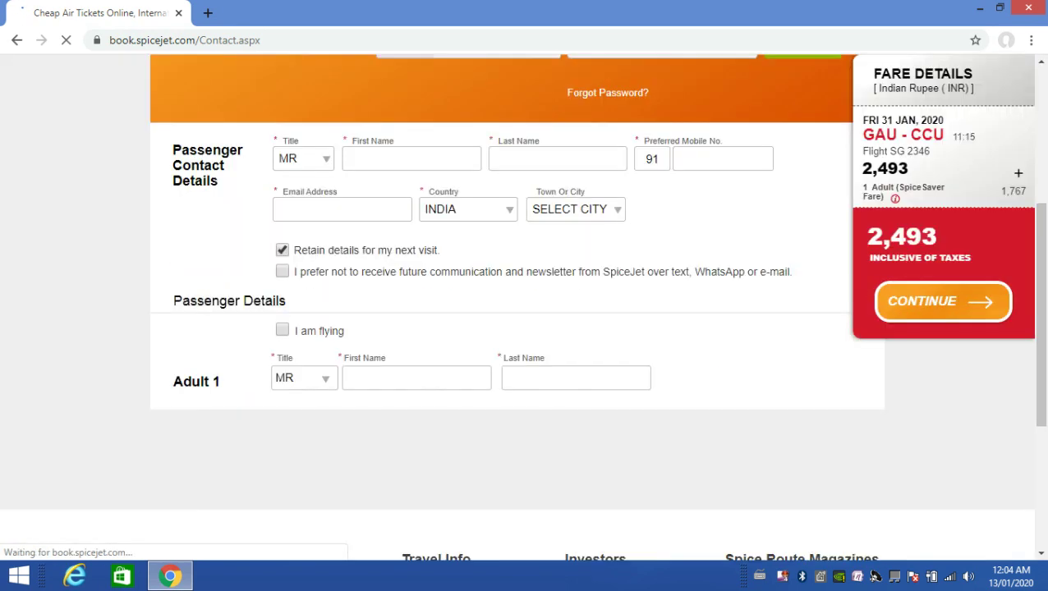
scroll(524, 305, "up", 1)
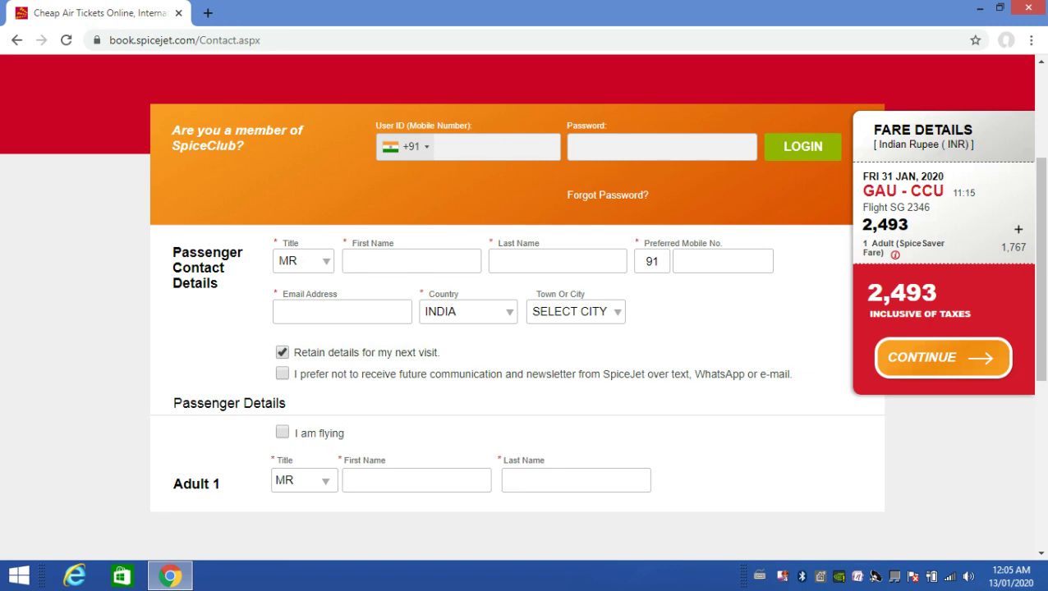
left_click(509, 261)
left_click(350, 261)
key("Tab")
key("Tab")
key("shift+Tab")
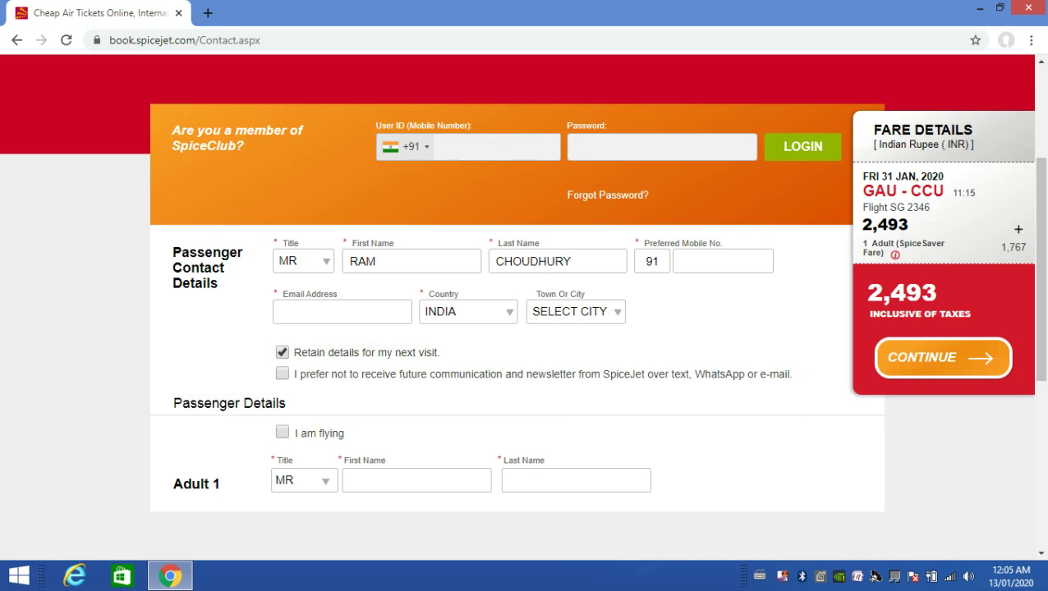
Fill in the contact's preferred mobile number and e-mail address
left_click(706, 261)
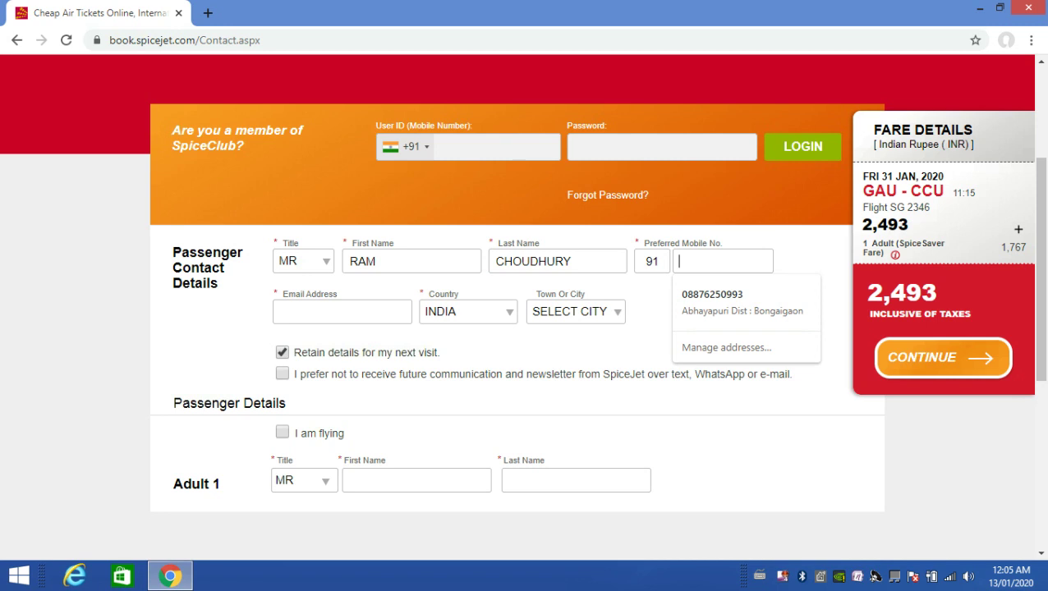
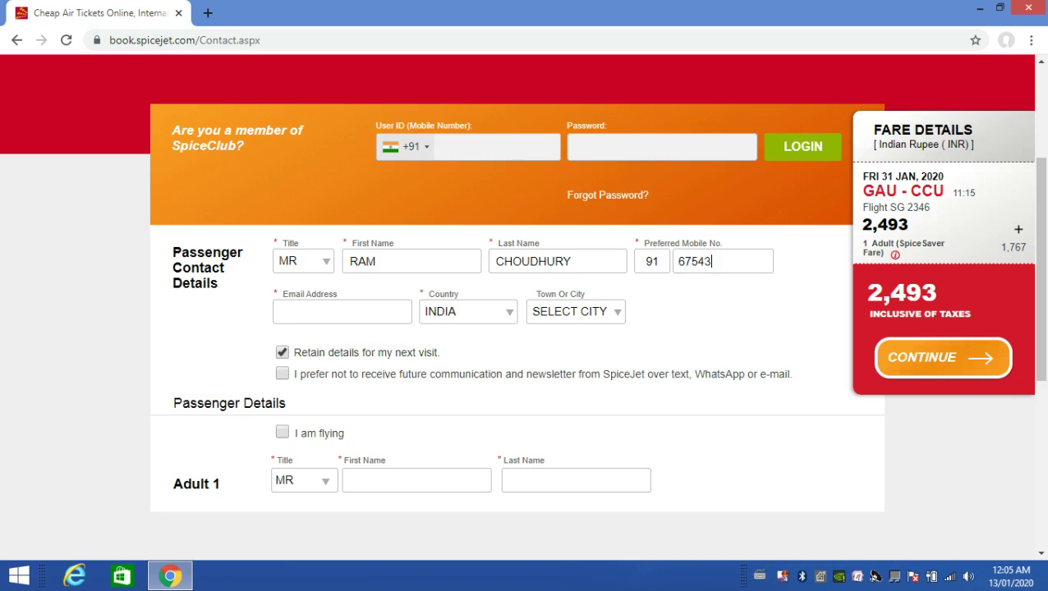
left_click(284, 311)
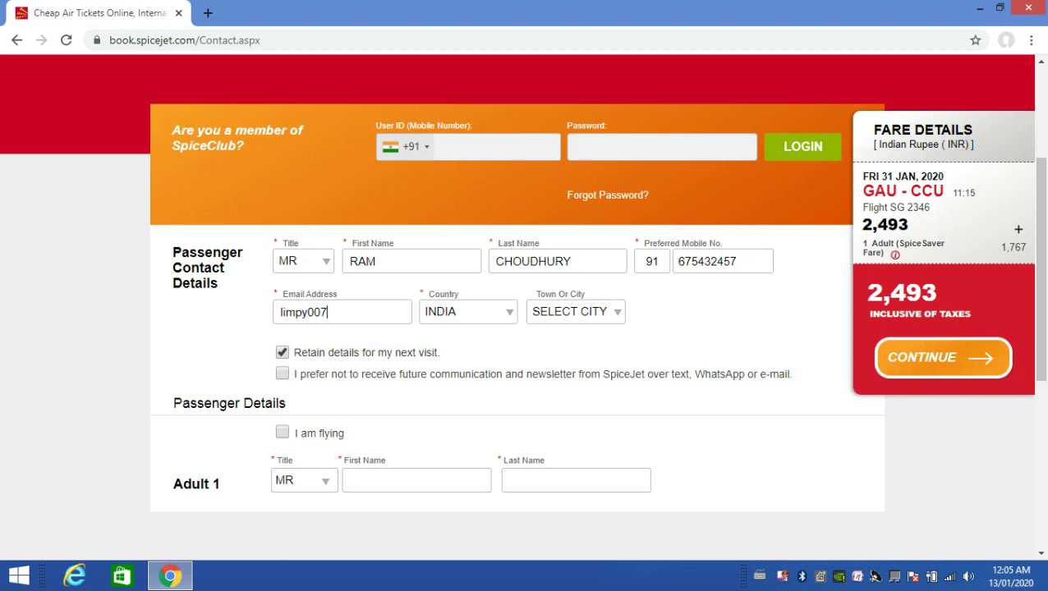
Set Town Or City to OTHER and enter GUWAHATI as the town name
left_click(575, 311)
scroll(605, 153, "down", 1)
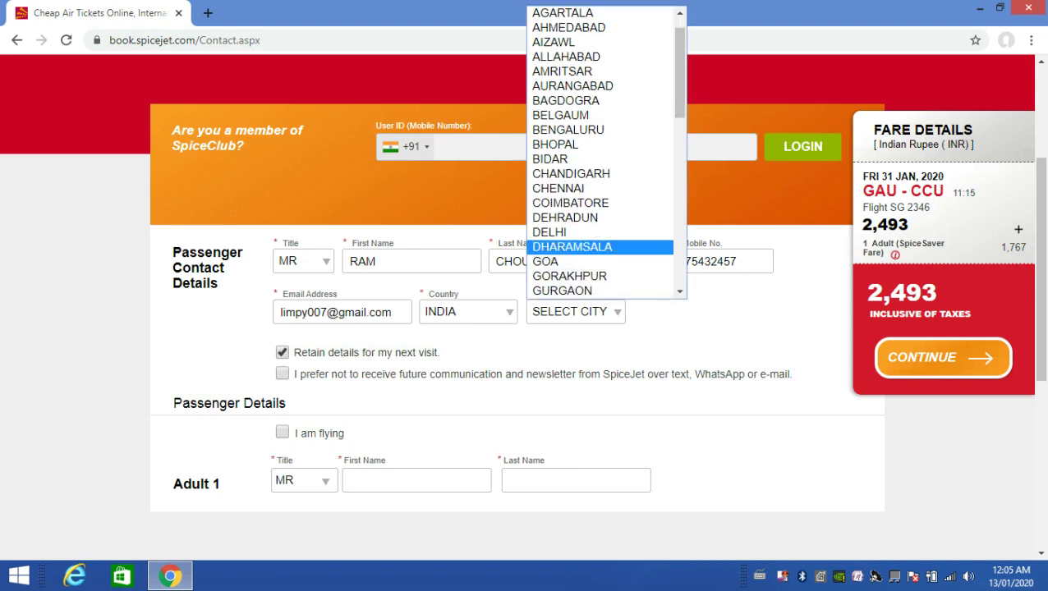
key("Down")
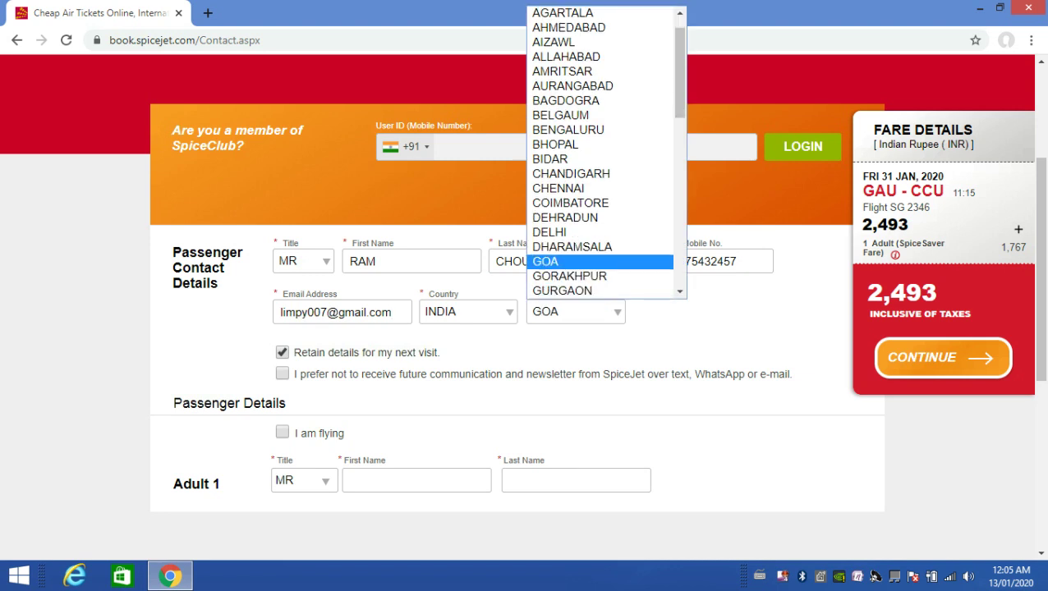
type("au")
key("Return")
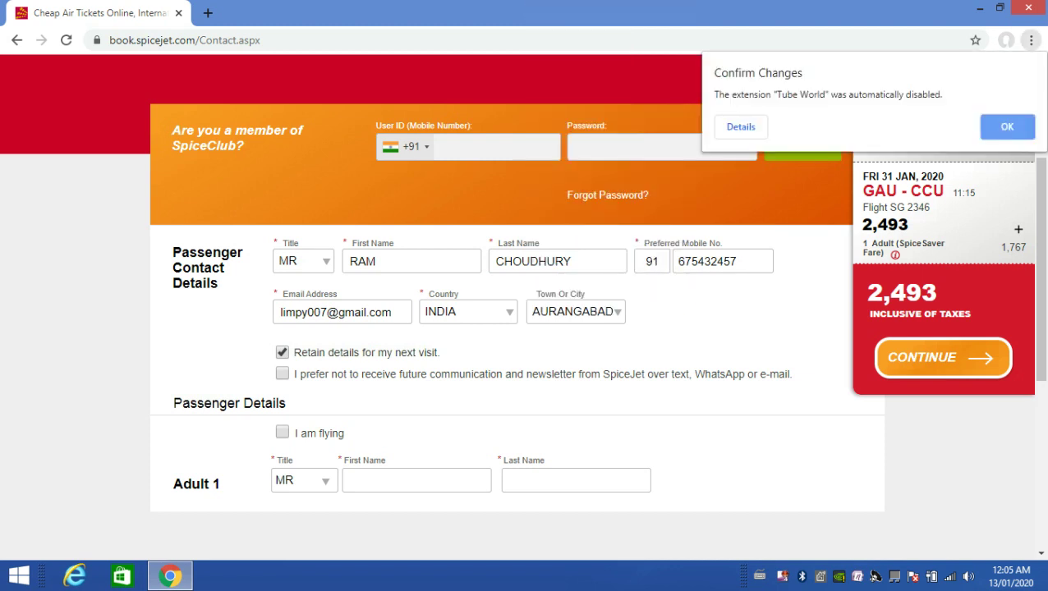
key("Escape")
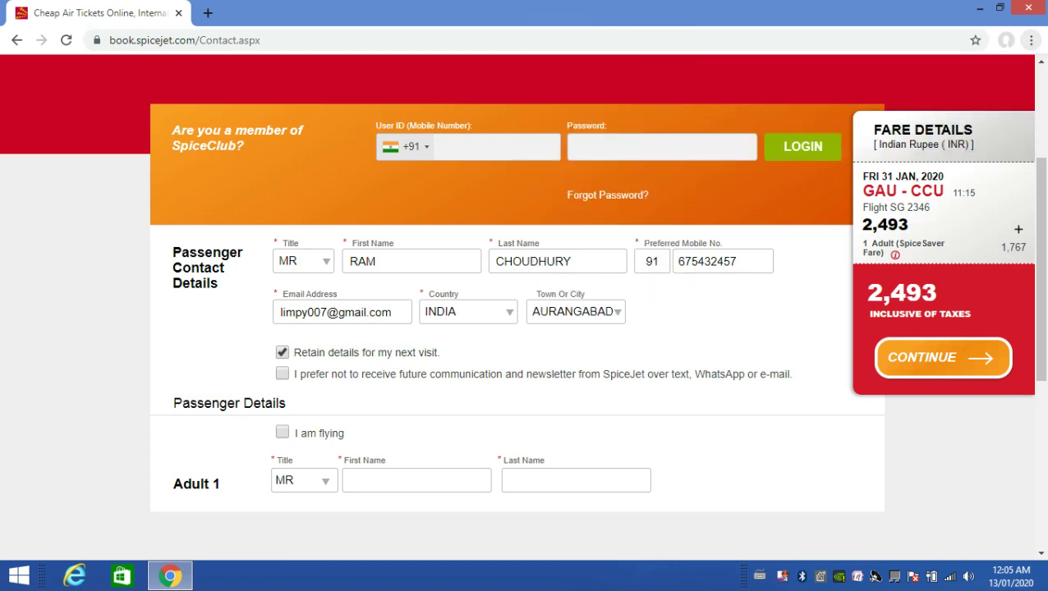
key("alt+Down")
type("bi")
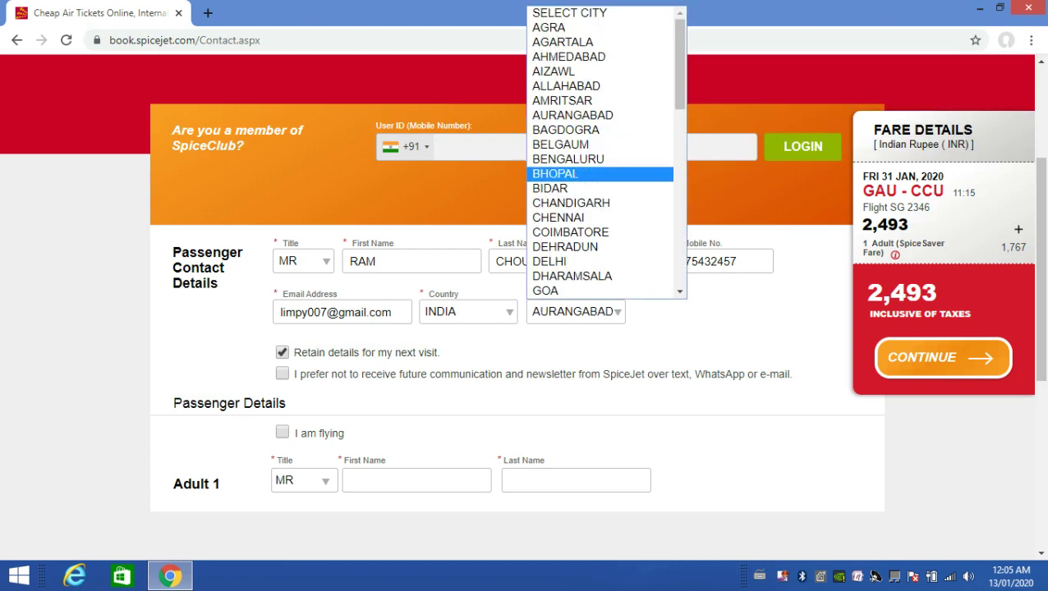
key("Up")
key("Up")
key("Up")
scroll(606, 152, "down", 10)
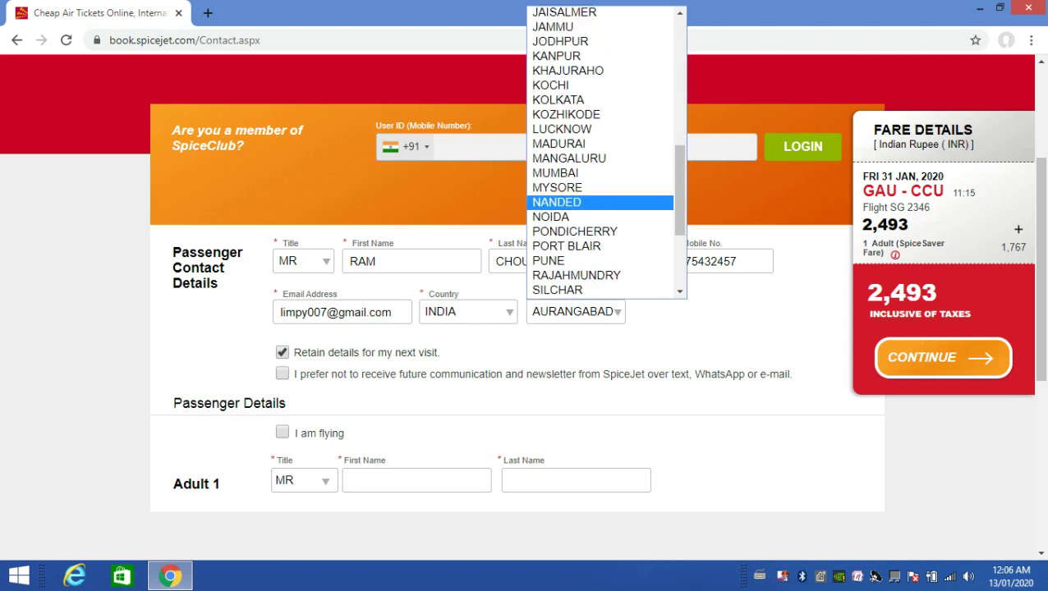
scroll(599, 169, "down", 4)
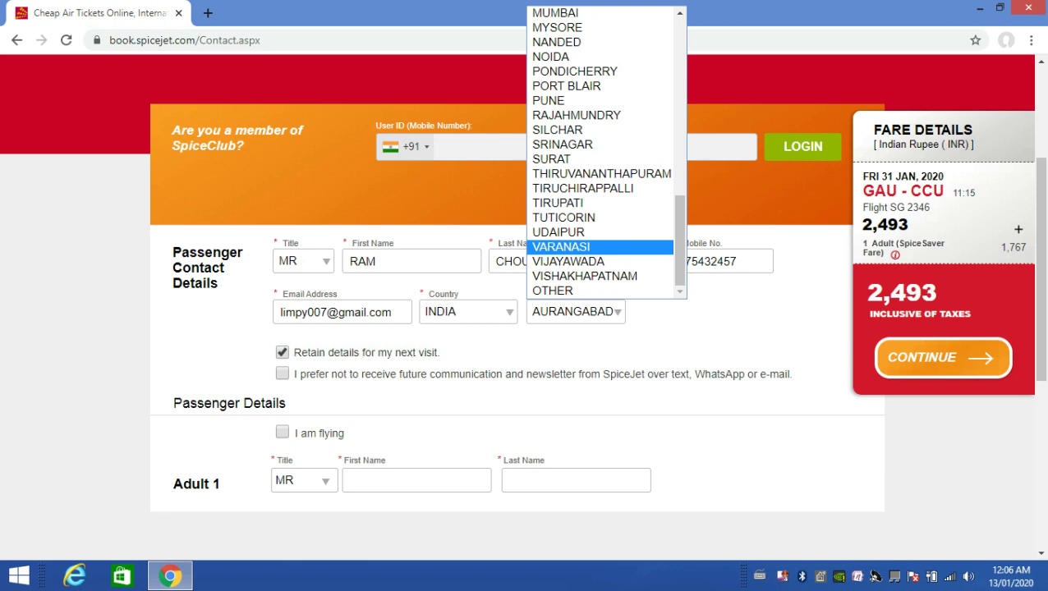
left_click(567, 290)
left_click(702, 311)
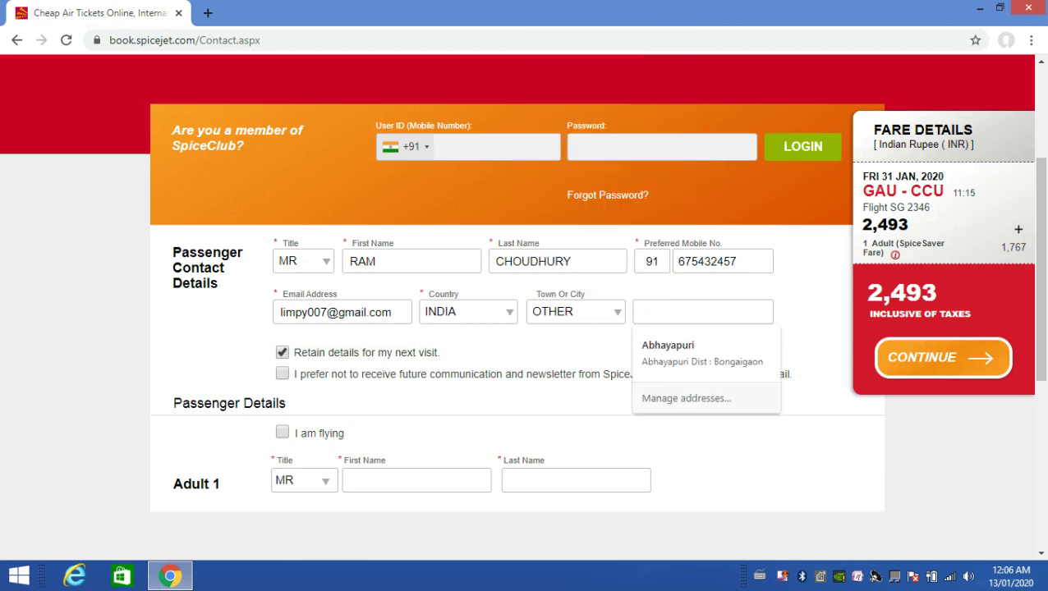
type("GUW")
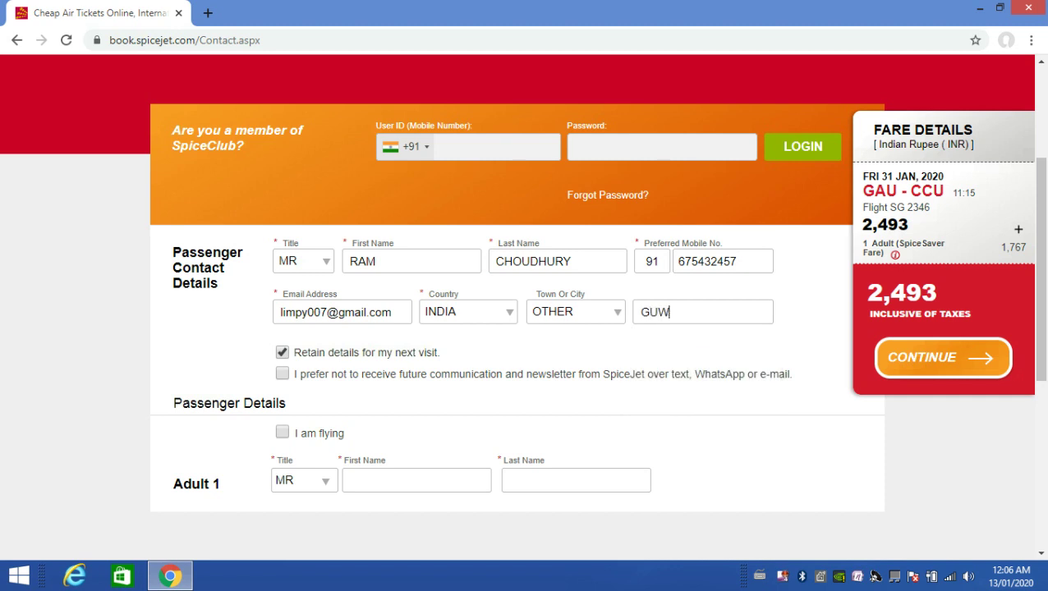
type("AHATI")
Uncheck 'Retain details' and tick 'I am flying' so the contact becomes Adult 1
left_click(282, 353)
left_click(282, 432)
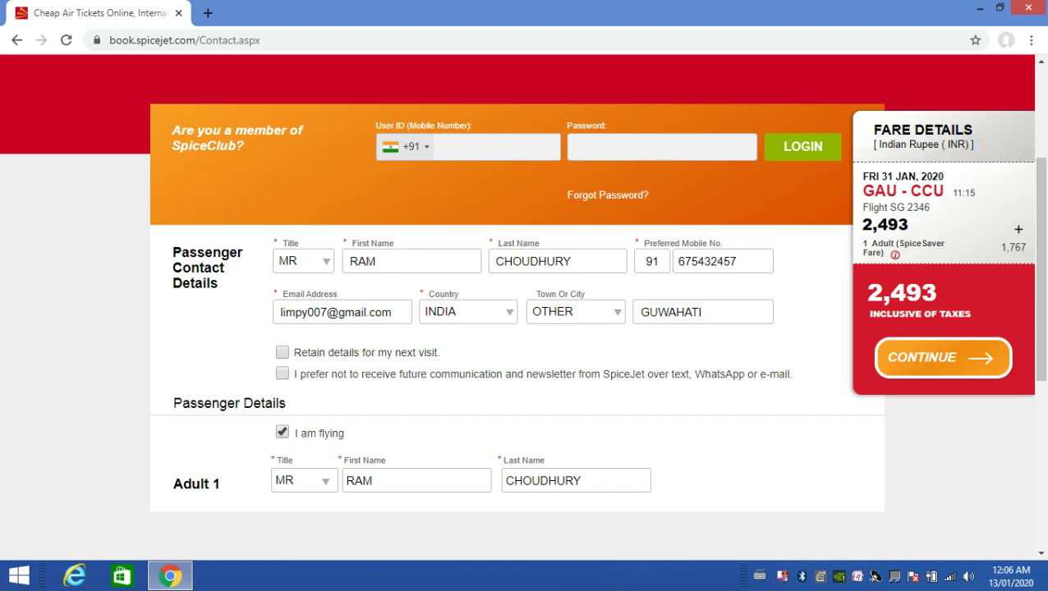
scroll(517, 312, "down", 1)
Skip the add-on offers to reach Seat Assignment, with seat 12B at 150 INR
scroll(521, 307, "down", 3)
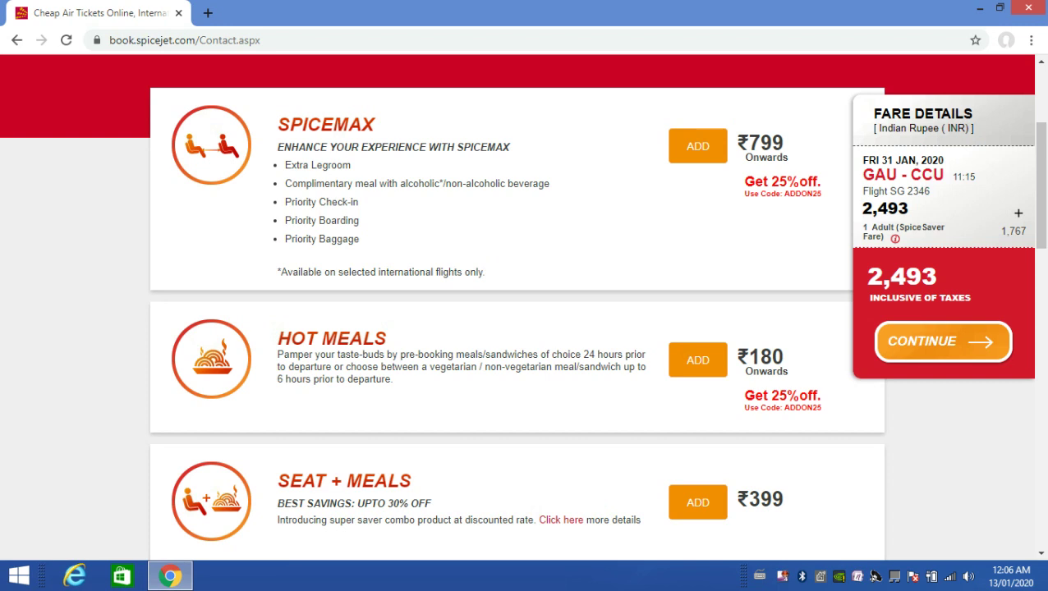
scroll(522, 307, "down", 7)
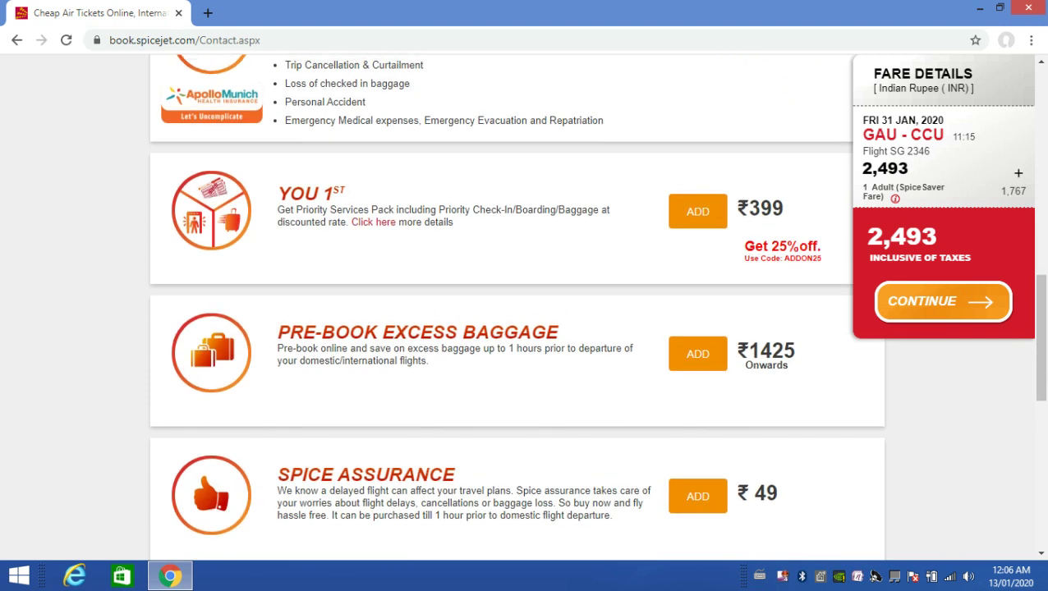
scroll(521, 307, "up", 9)
scroll(522, 307, "down", 2)
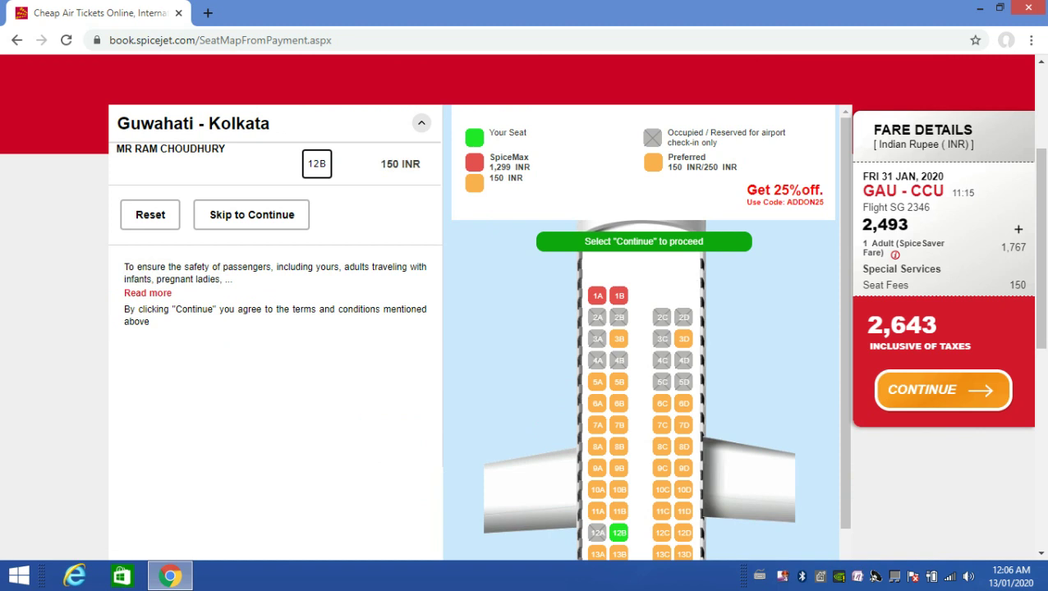
Keep seat 12B and proceed to Payment Details, now totalling 2,893 INR
scroll(525, 328, "up", 1)
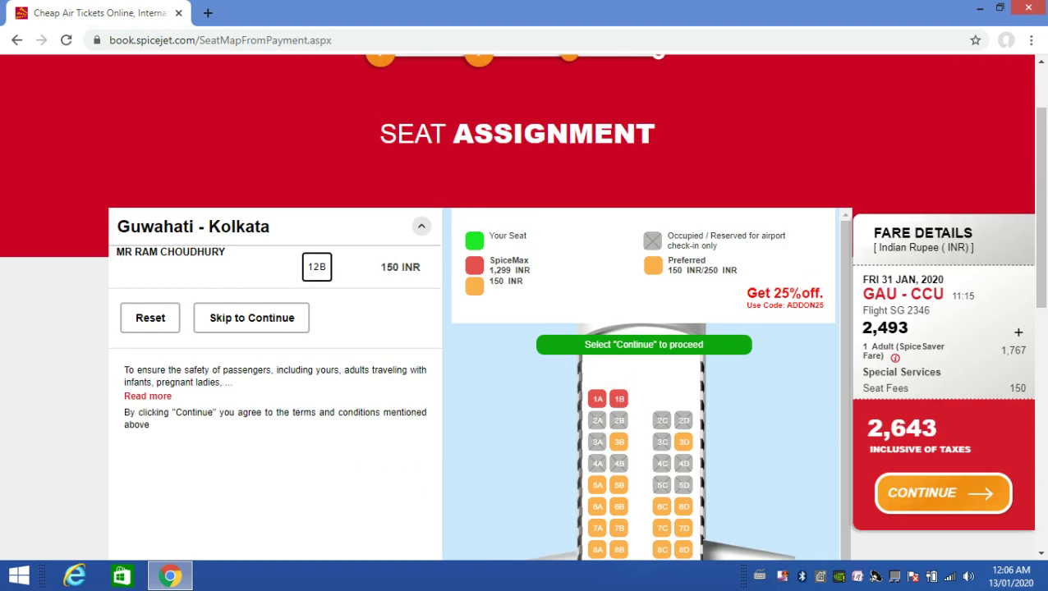
scroll(525, 329, "down", 1)
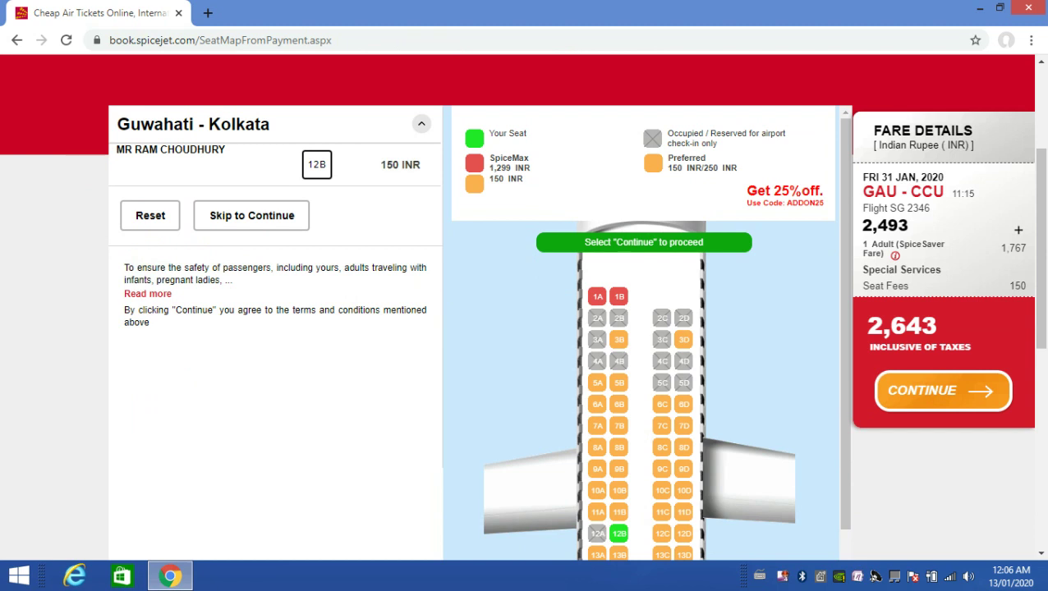
mouse_move(662, 404)
mouse_move(597, 318)
scroll(643, 394, "down", 2)
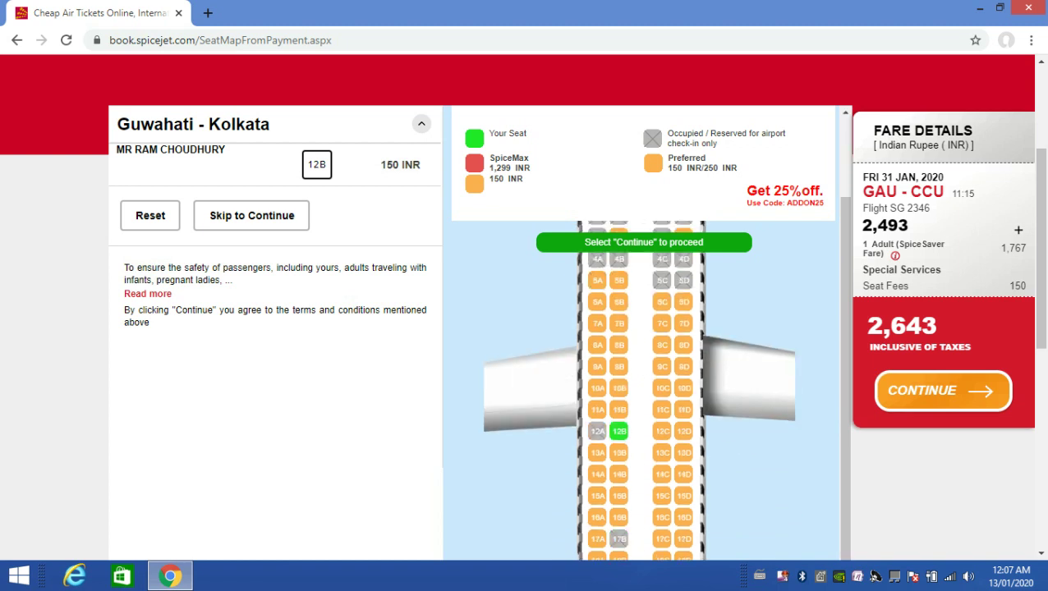
scroll(620, 435, "down", 1)
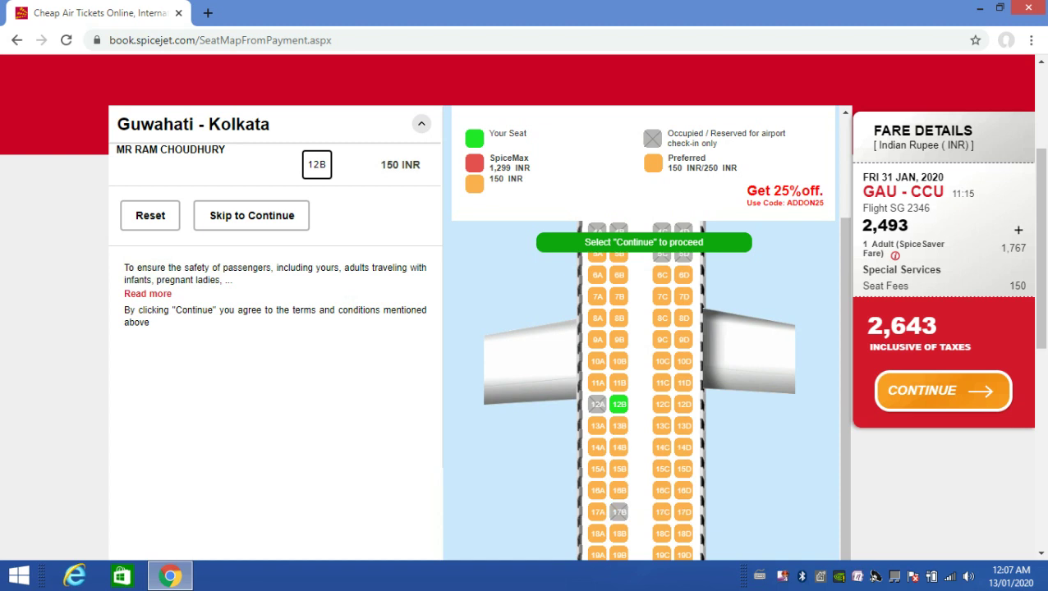
scroll(526, 329, "down", 3)
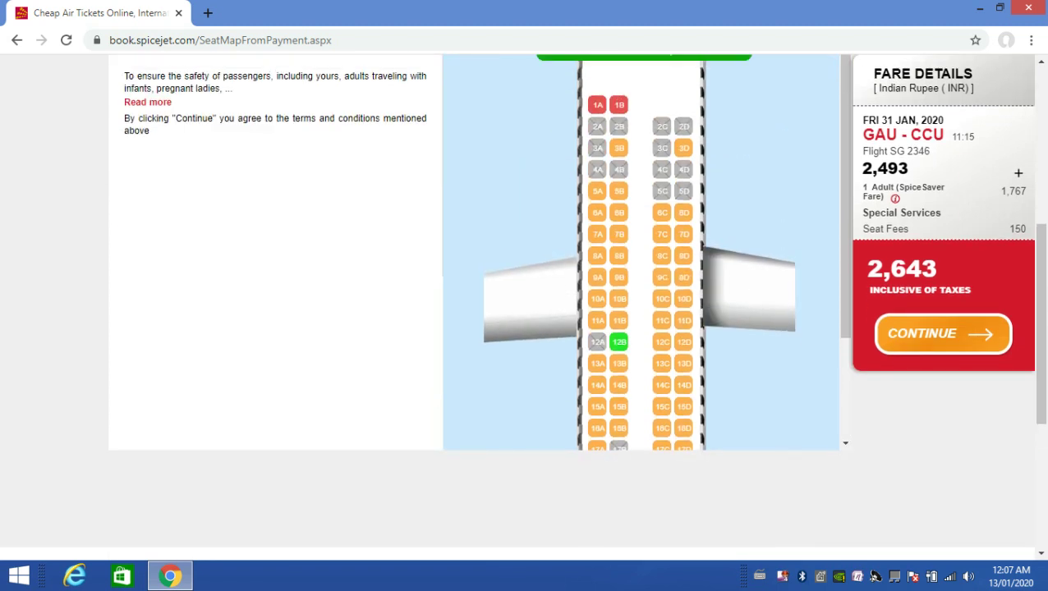
scroll(525, 296, "up", 2)
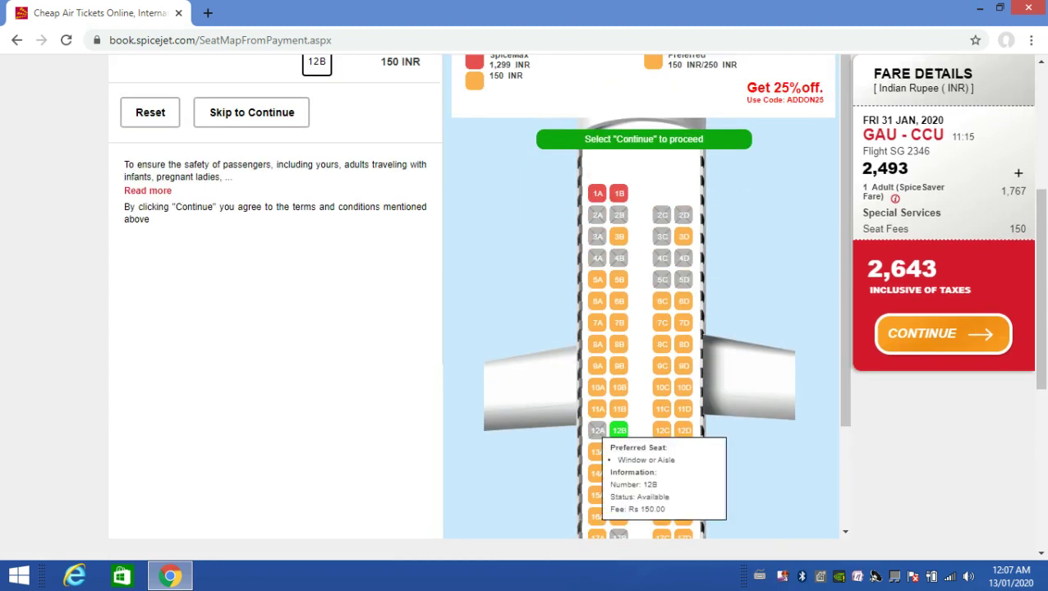
scroll(620, 431, "up", 2)
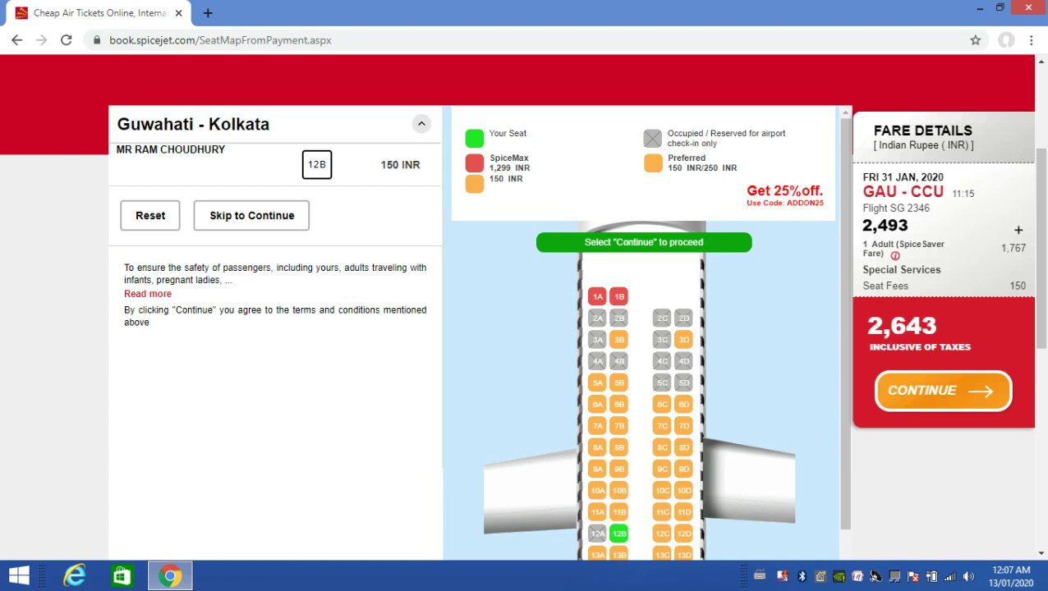
scroll(643, 386, "down", 3)
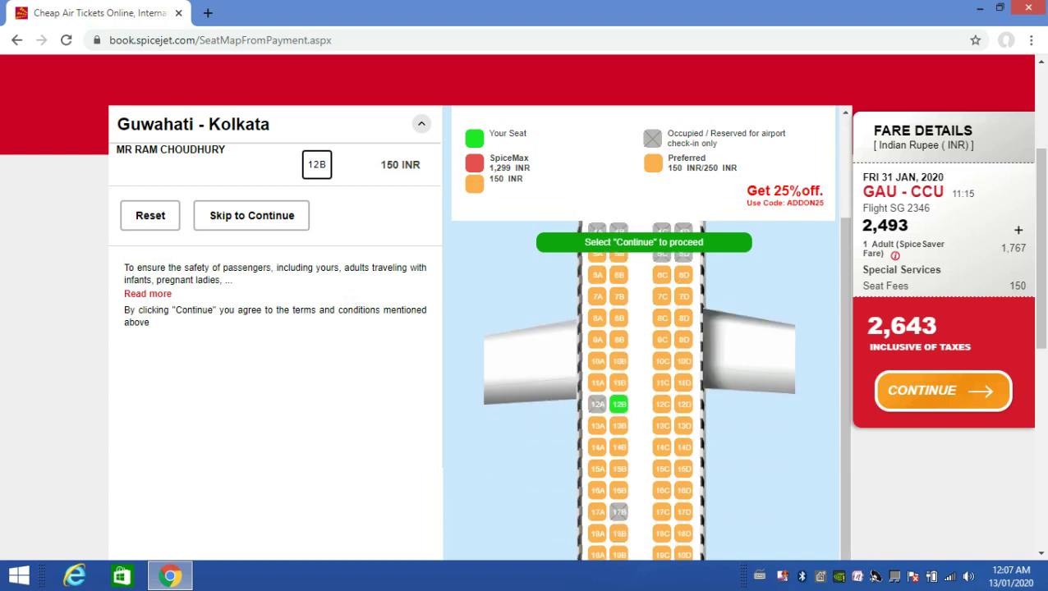
scroll(643, 386, "up", 3)
scroll(643, 386, "up", 2)
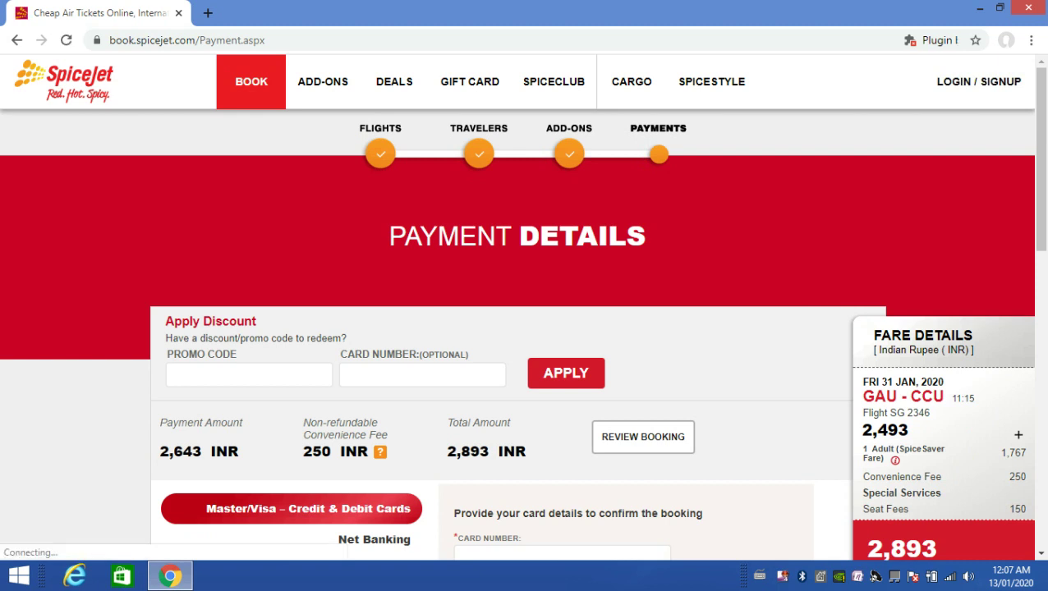
scroll(518, 328, "down", 2)
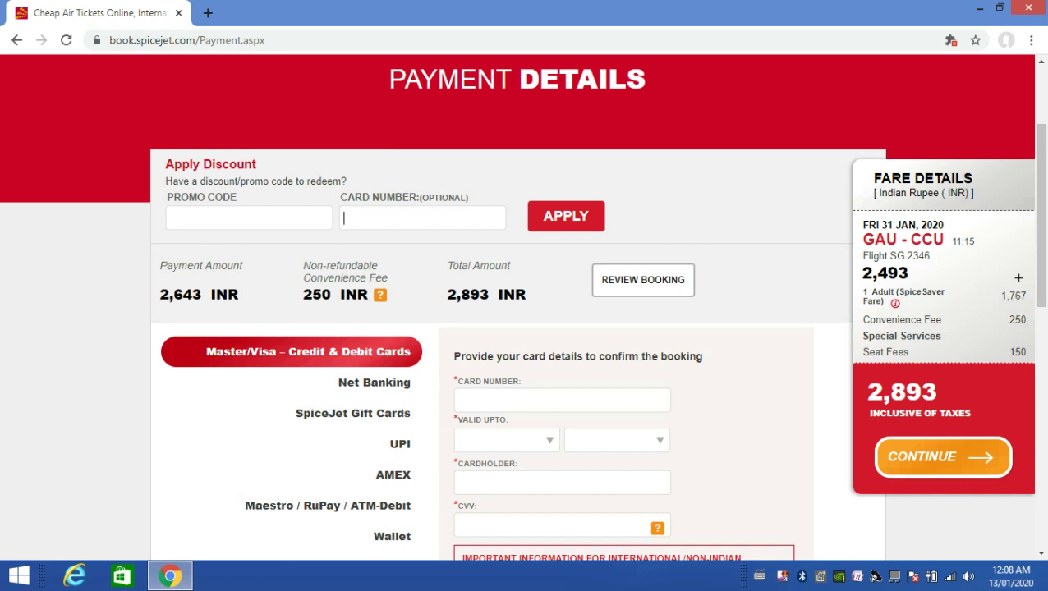
scroll(517, 312, "down", 1)
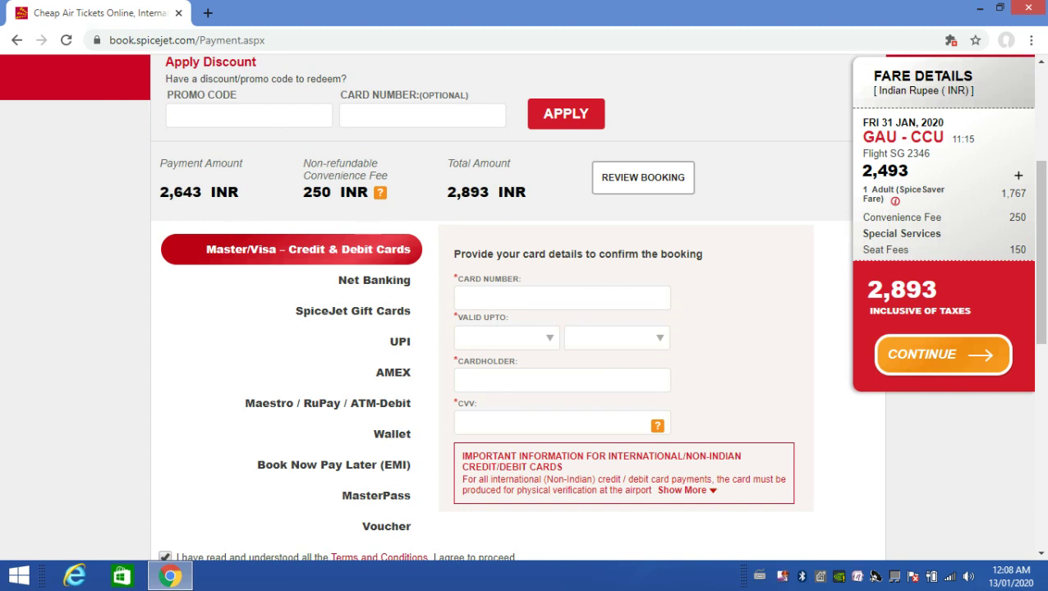
scroll(517, 308, "down", 2)
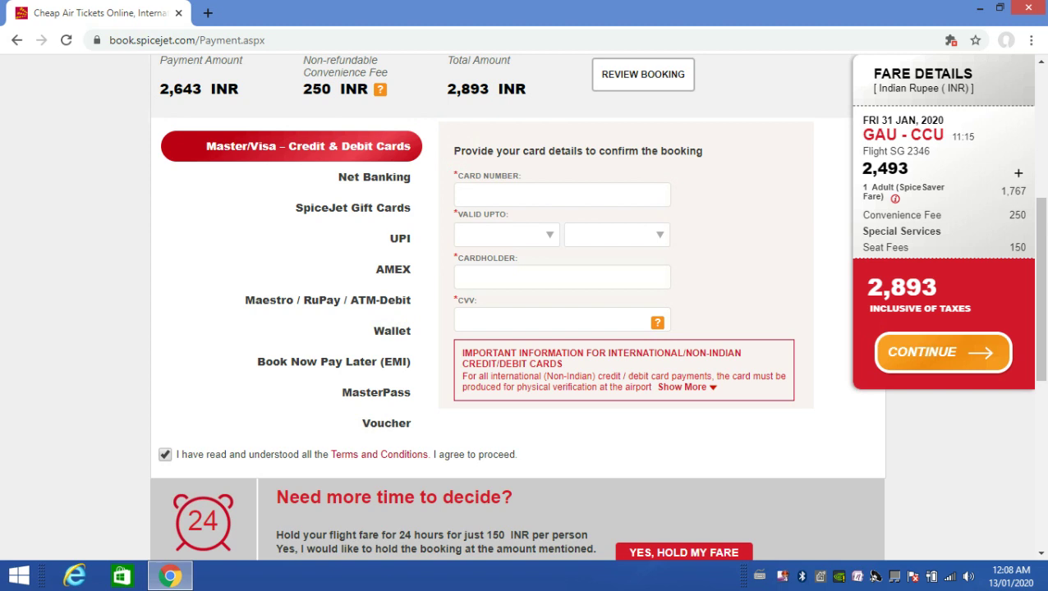
scroll(518, 308, "up", 3)
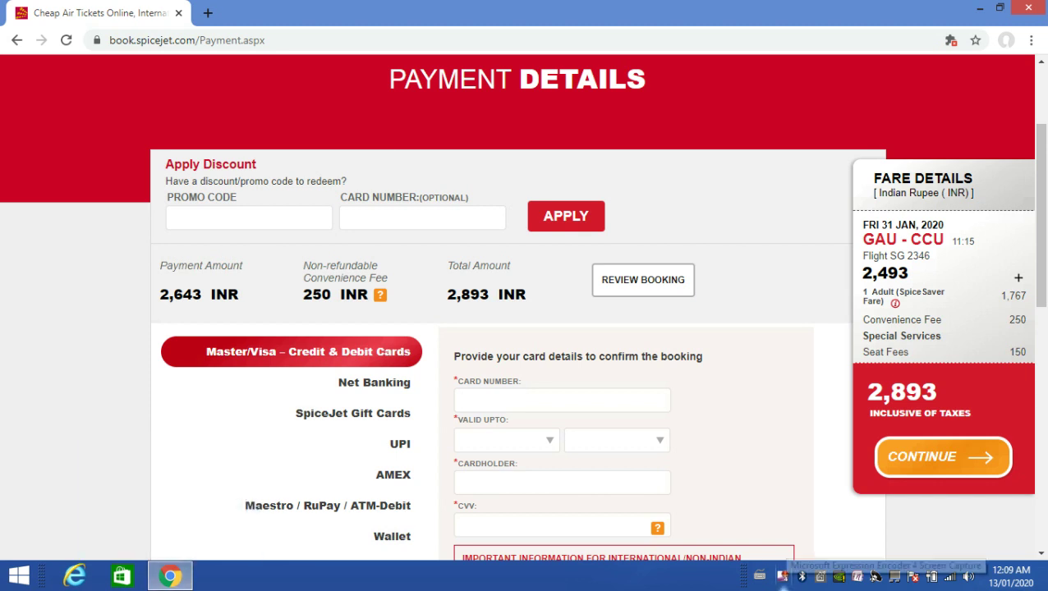
right_click(782, 577)
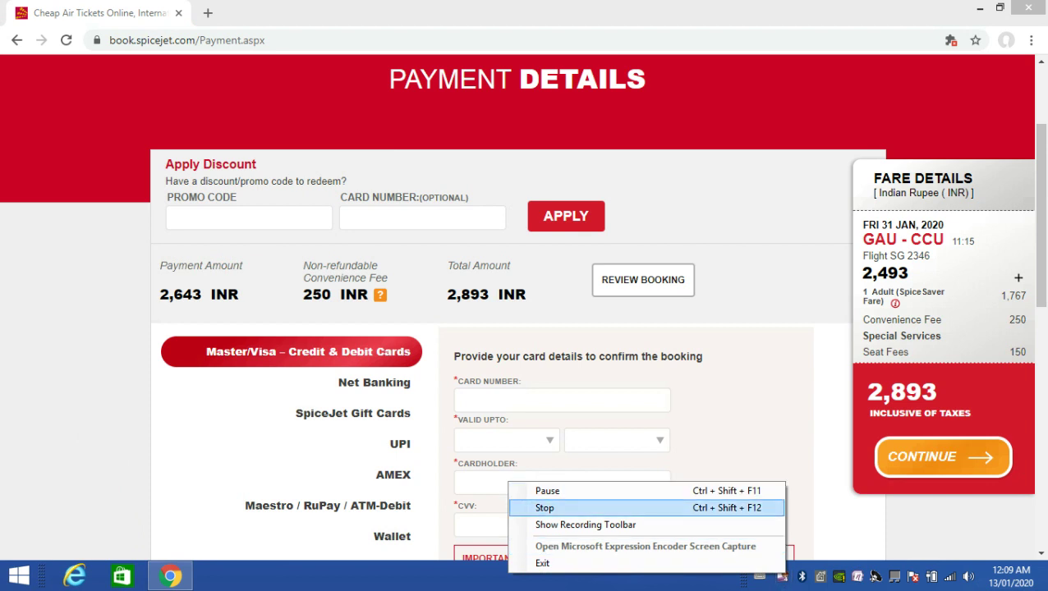